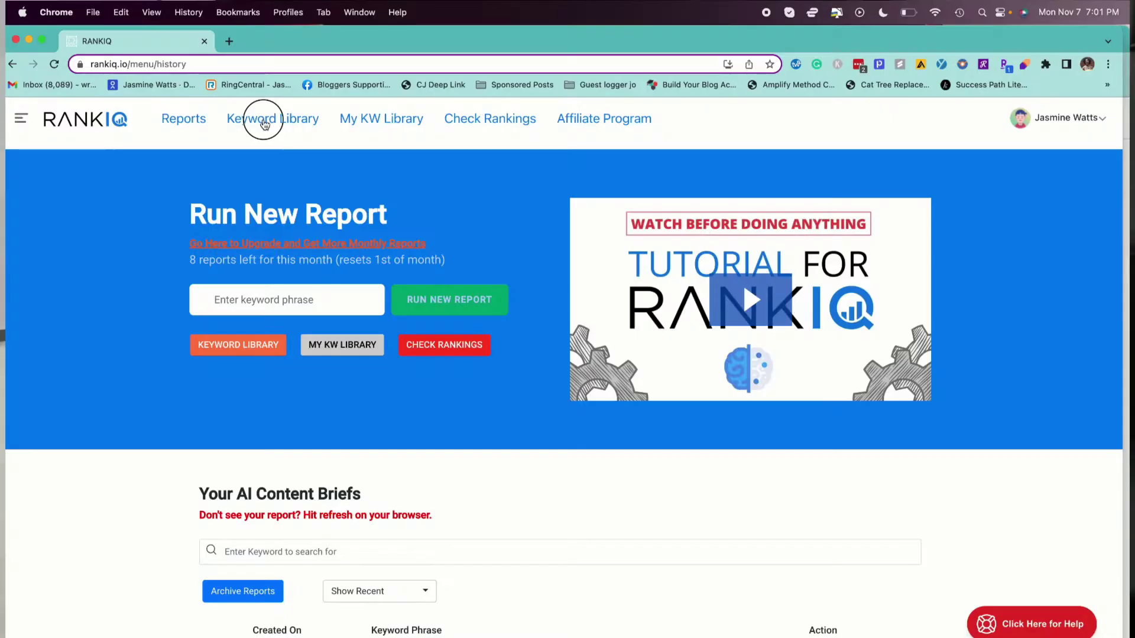
Go from RankIQ's Keyword Library to the My KW Library page of saved keywords.
click(264, 121)
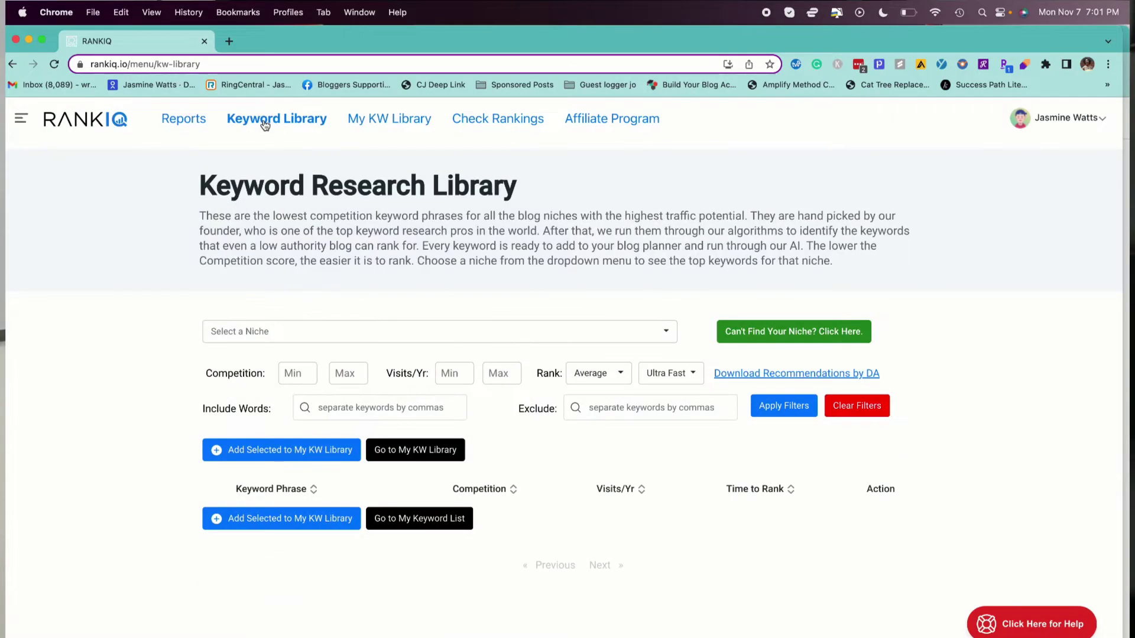
click(362, 122)
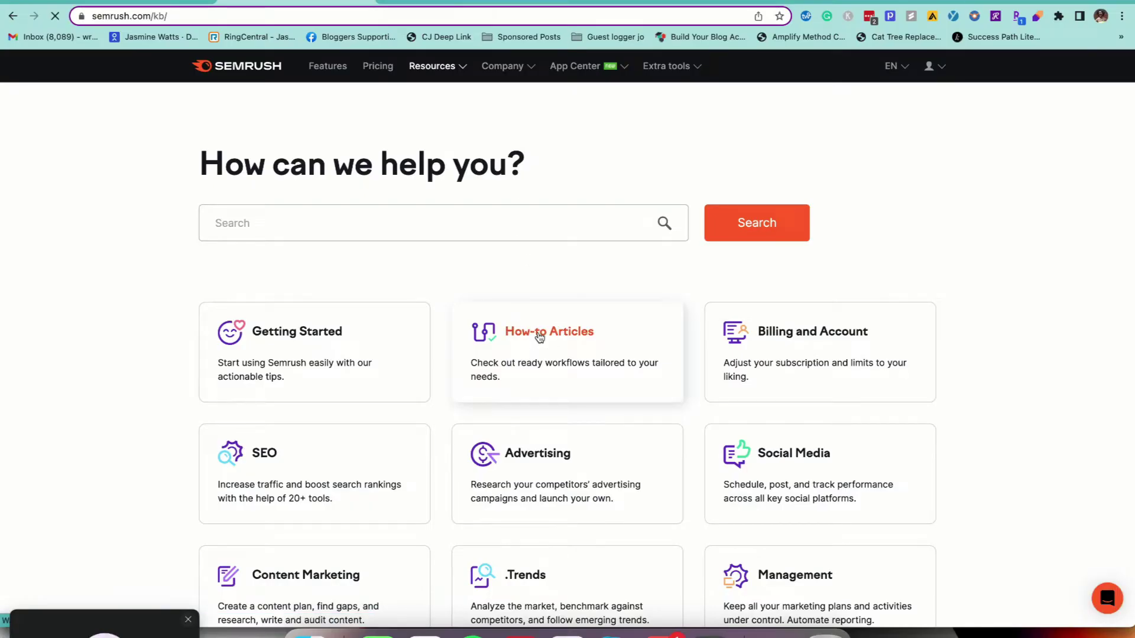
Open Semrush's How-To Articles page and expand the SEO, Content Marketing and Social Media lists.
click(539, 334)
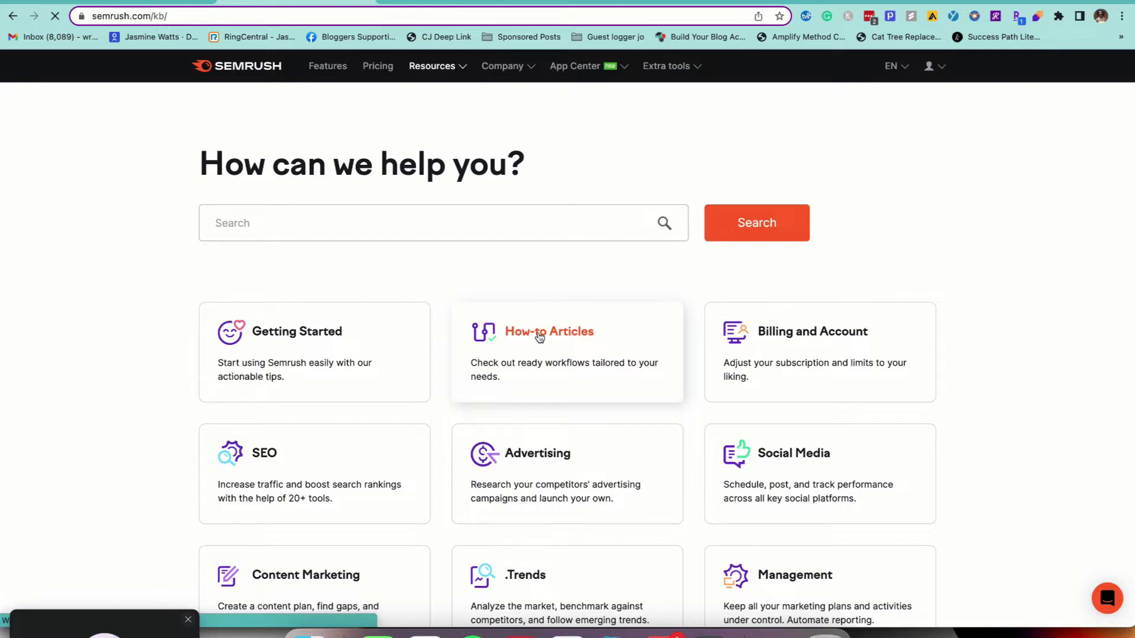
scroll(811, 312, down, 3)
click(760, 215)
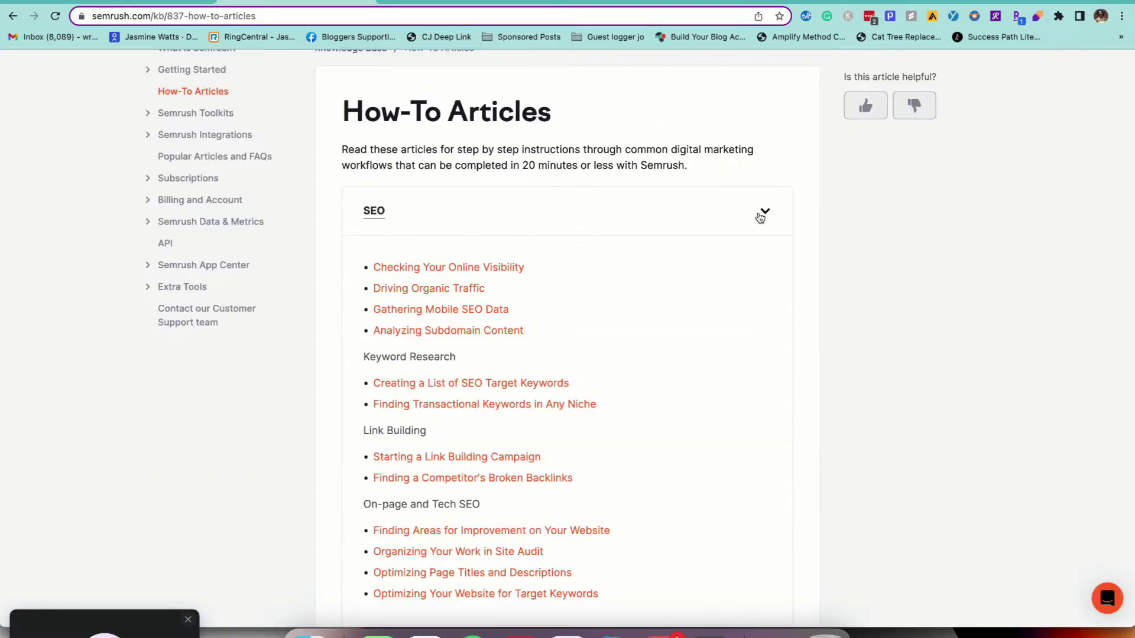
scroll(760, 217, down, 6)
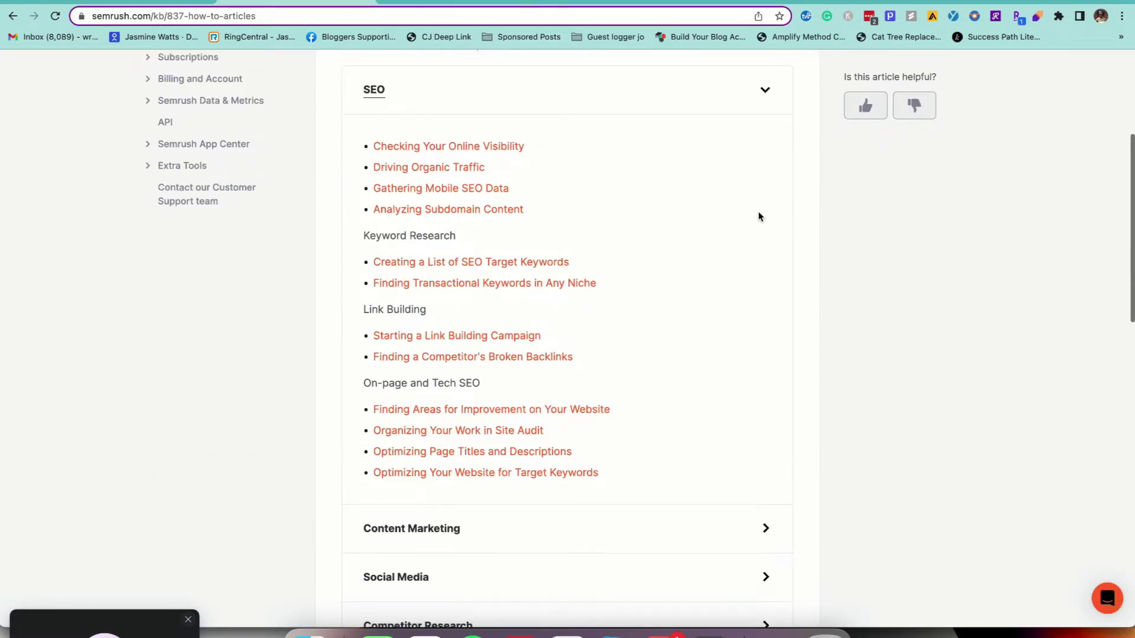
click(747, 303)
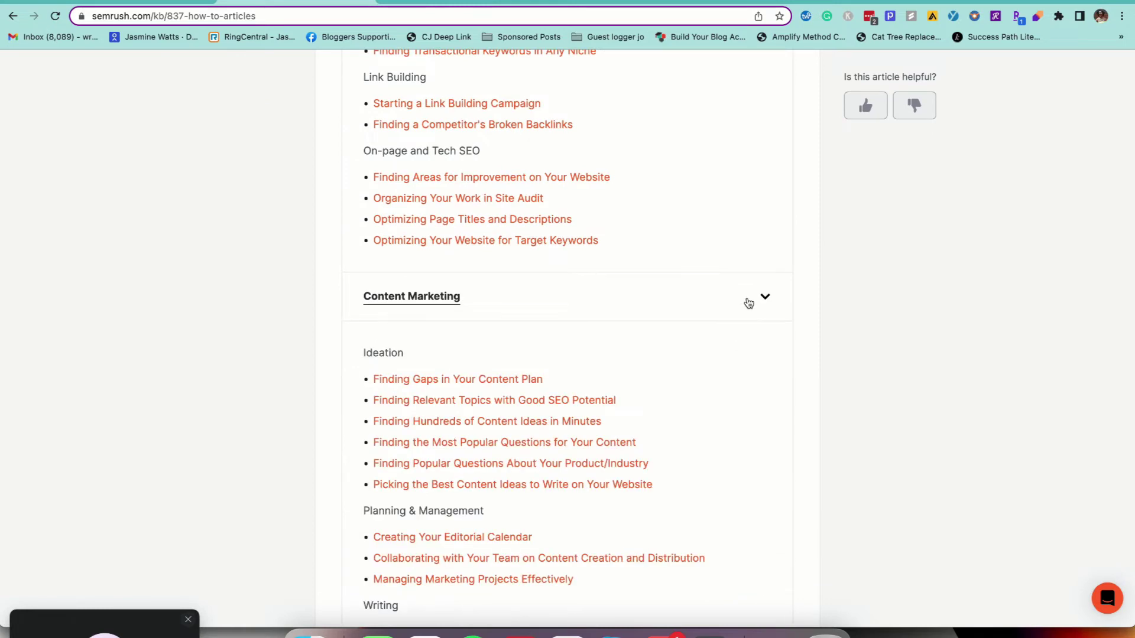
scroll(748, 303, down, 7)
scroll(748, 302, down, 6)
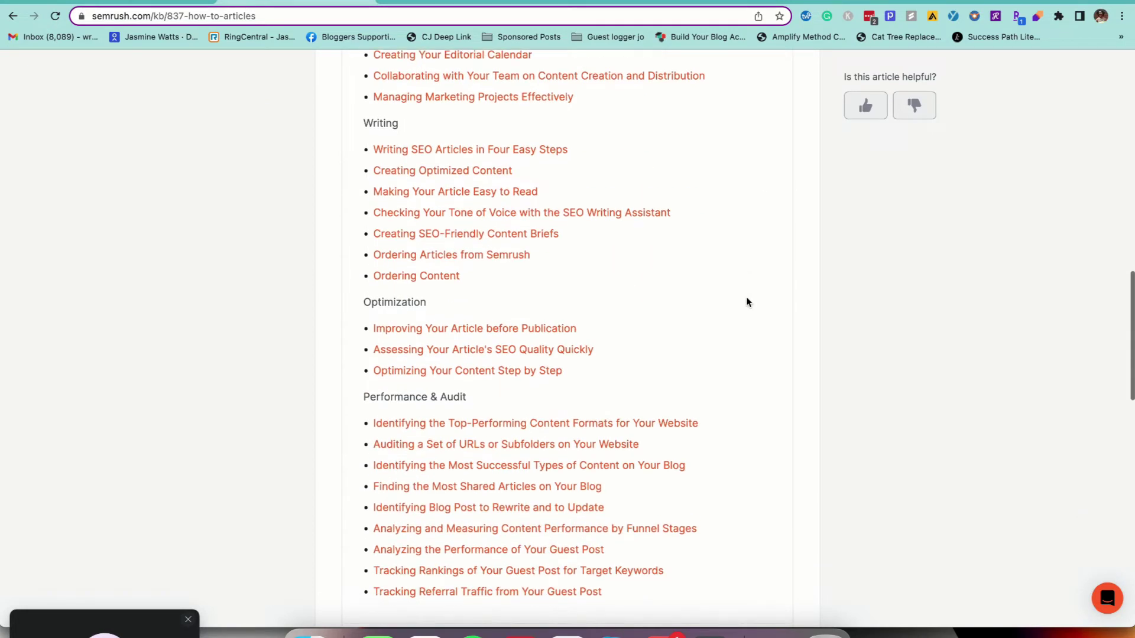
click(748, 326)
Expand the Competitor Research, Market Research, Advertising, Agency Management and E-commerce article lists.
scroll(749, 327, down, 4)
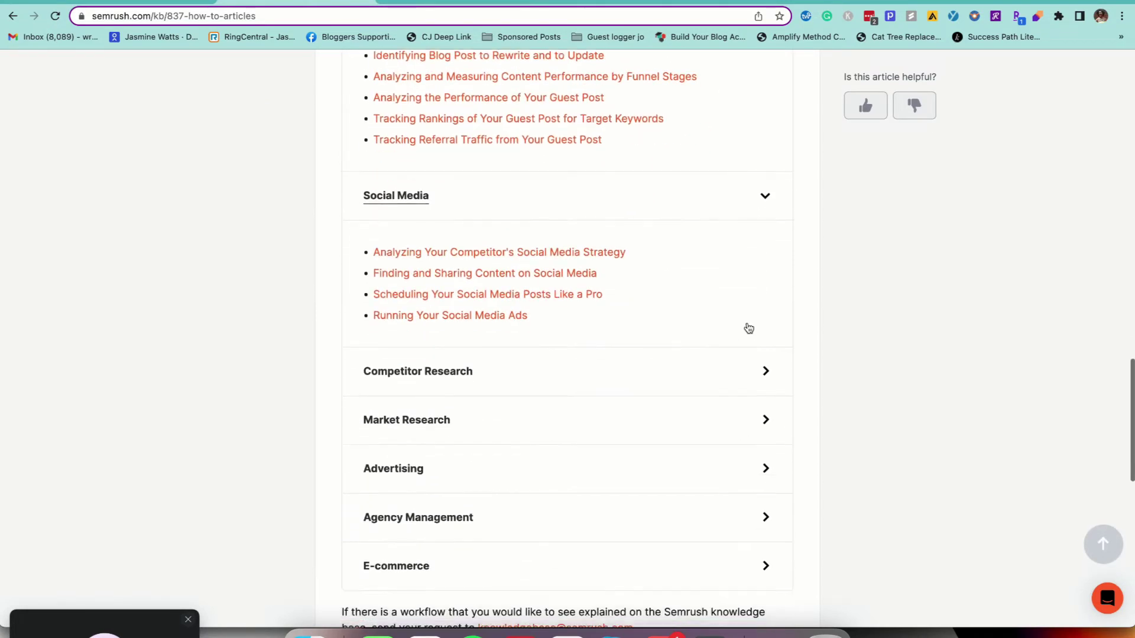
click(763, 279)
scroll(764, 276, down, 4)
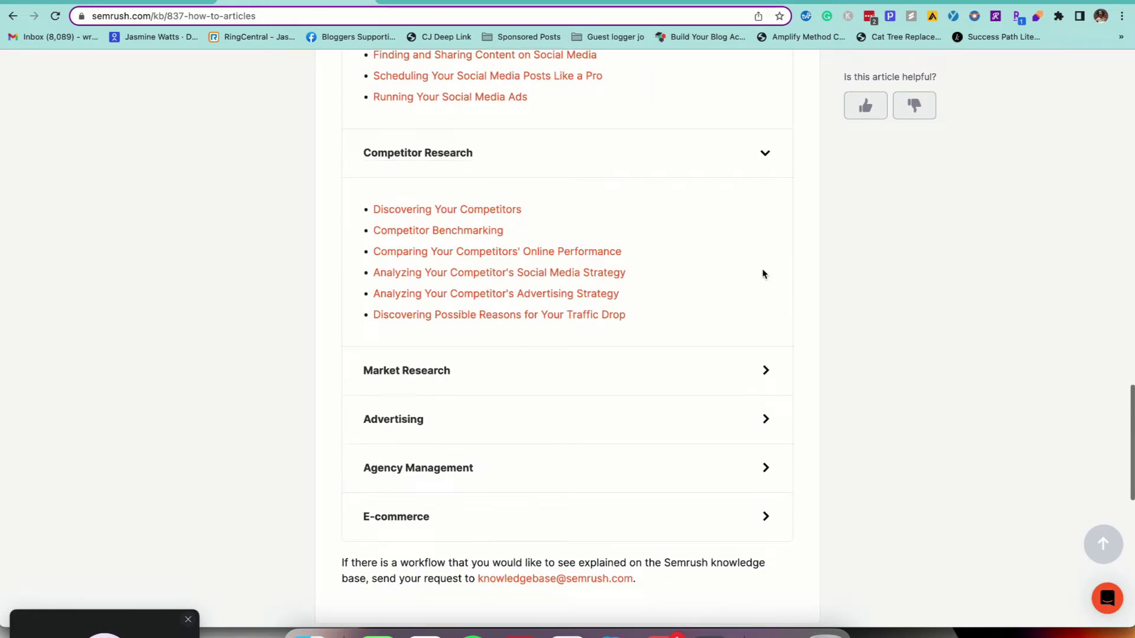
click(760, 290)
scroll(761, 291, down, 4)
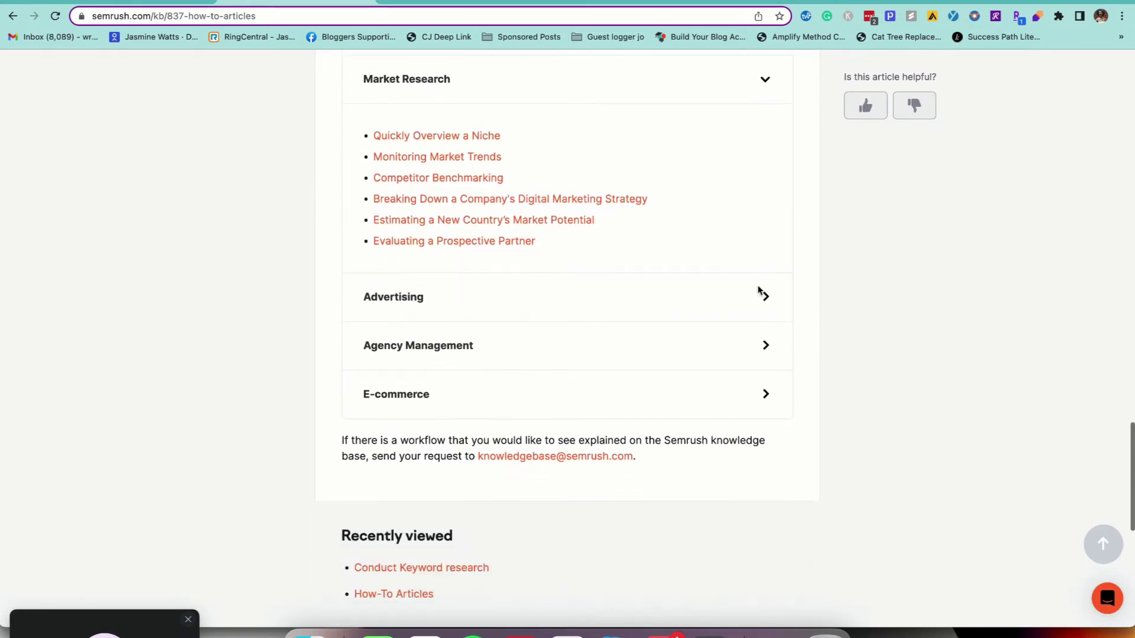
click(762, 311)
scroll(760, 311, down, 4)
click(757, 351)
scroll(756, 352, down, 6)
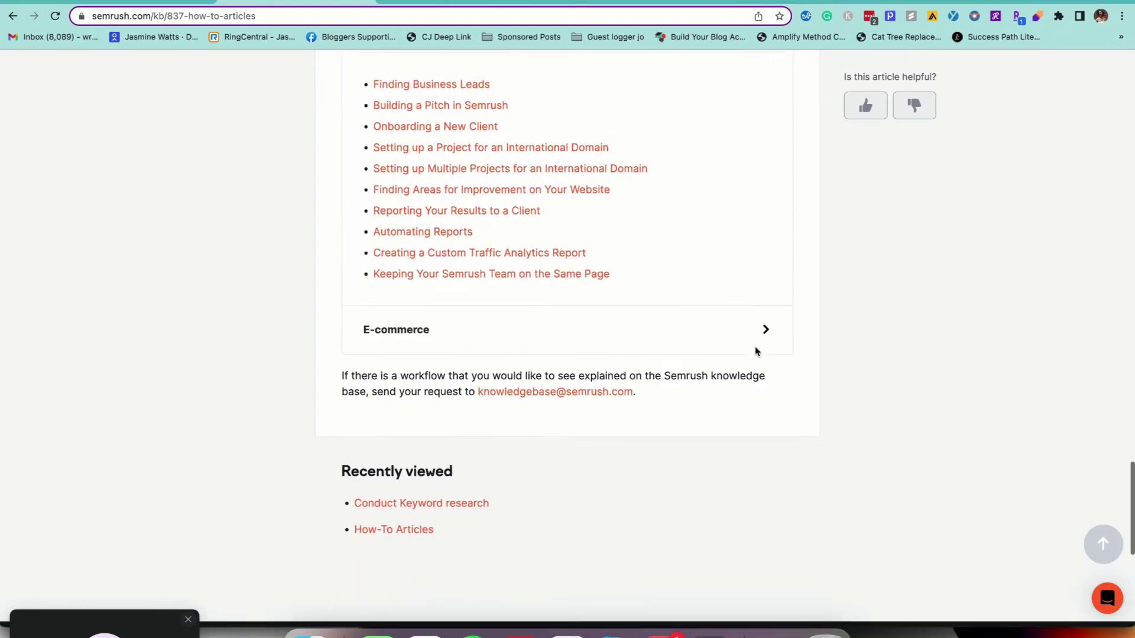
click(765, 329)
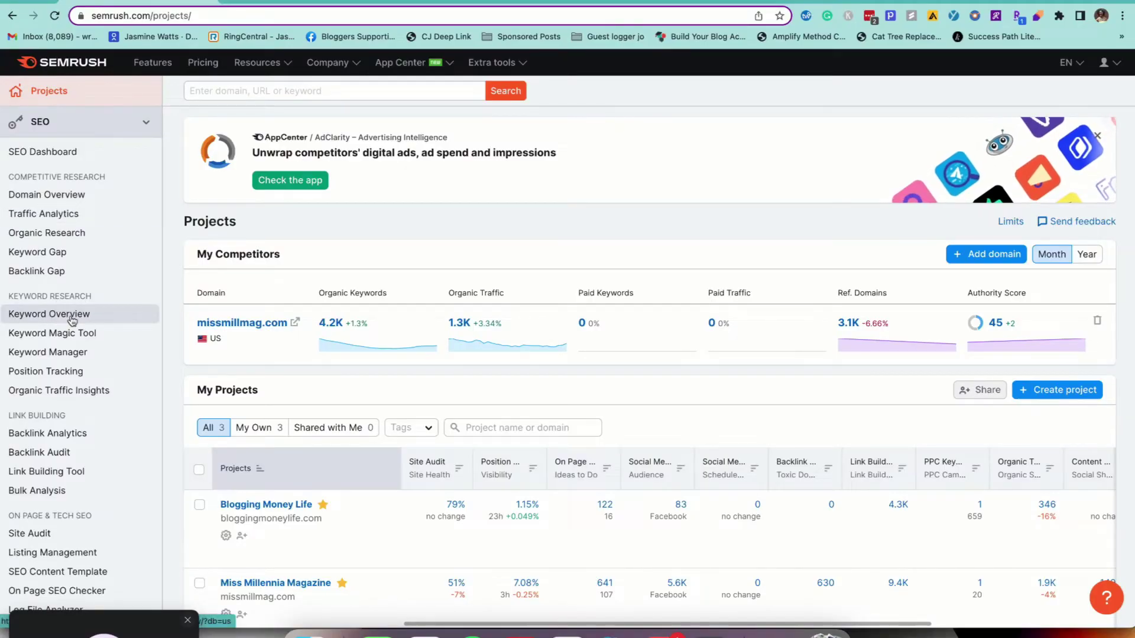
Open Keyword Overview under Keyword Research and scroll through its empty search page.
click(72, 318)
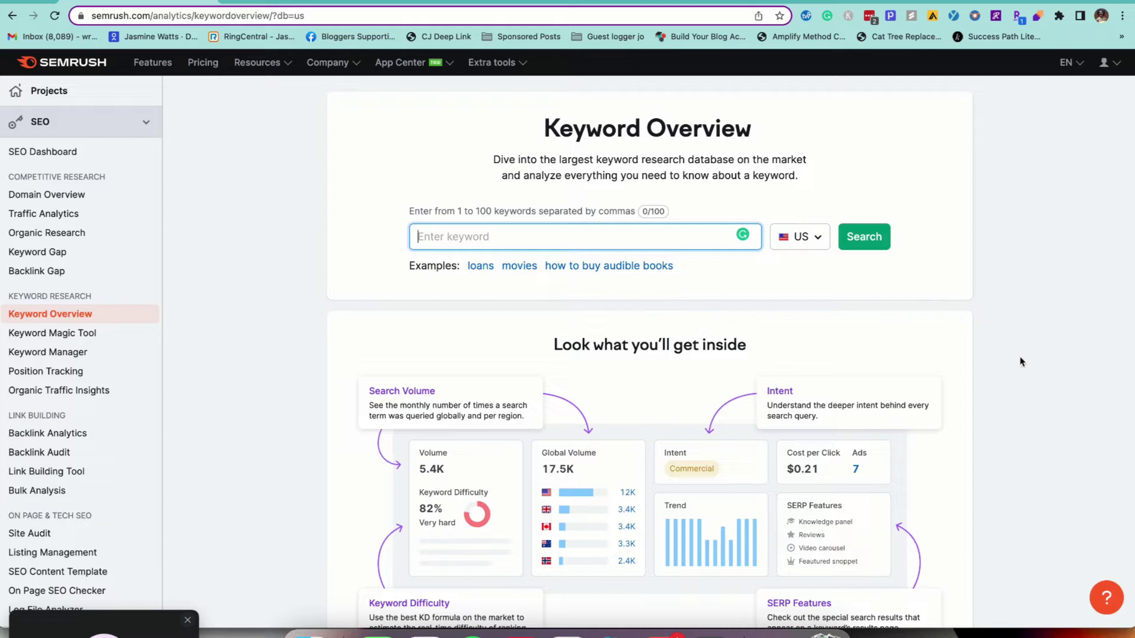
scroll(1020, 362, down, 5)
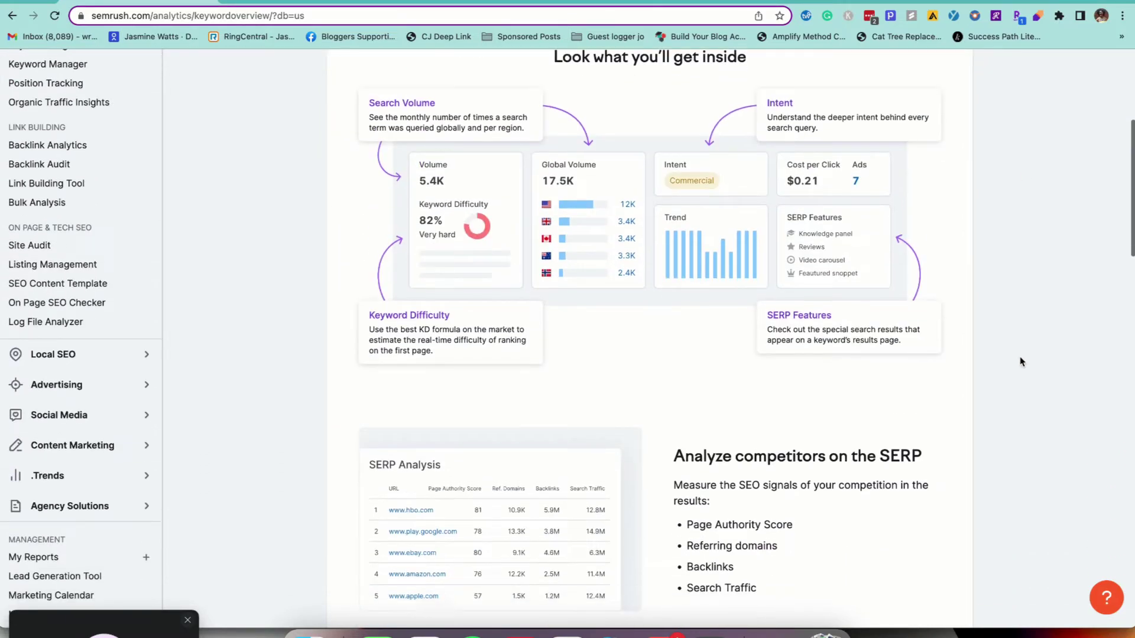
scroll(1020, 362, down, 14)
scroll(1021, 362, down, 5)
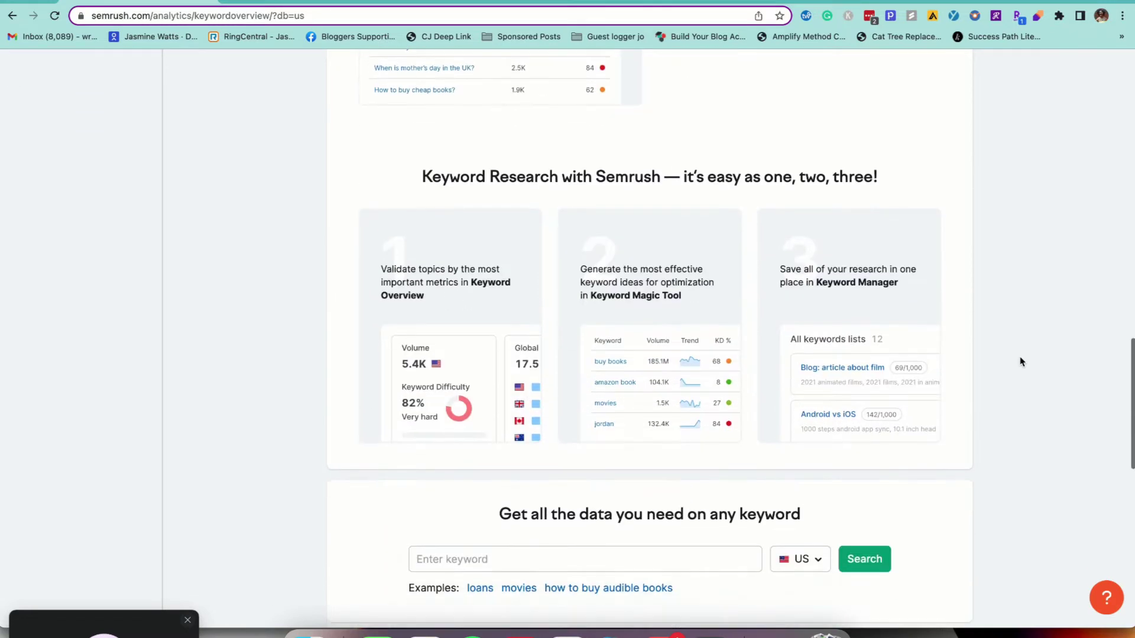
scroll(1021, 362, down, 2)
scroll(1020, 362, down, 4)
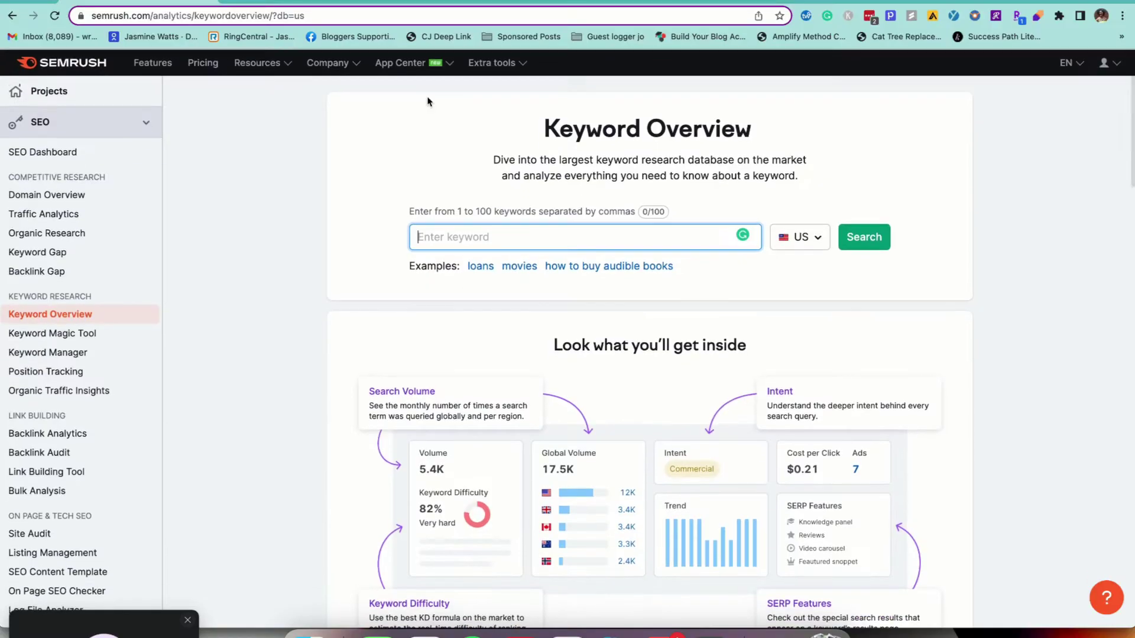
Open the Conduct Keyword research article under the Help Center's How-to Articles SEO group.
mouse_move(269, 72)
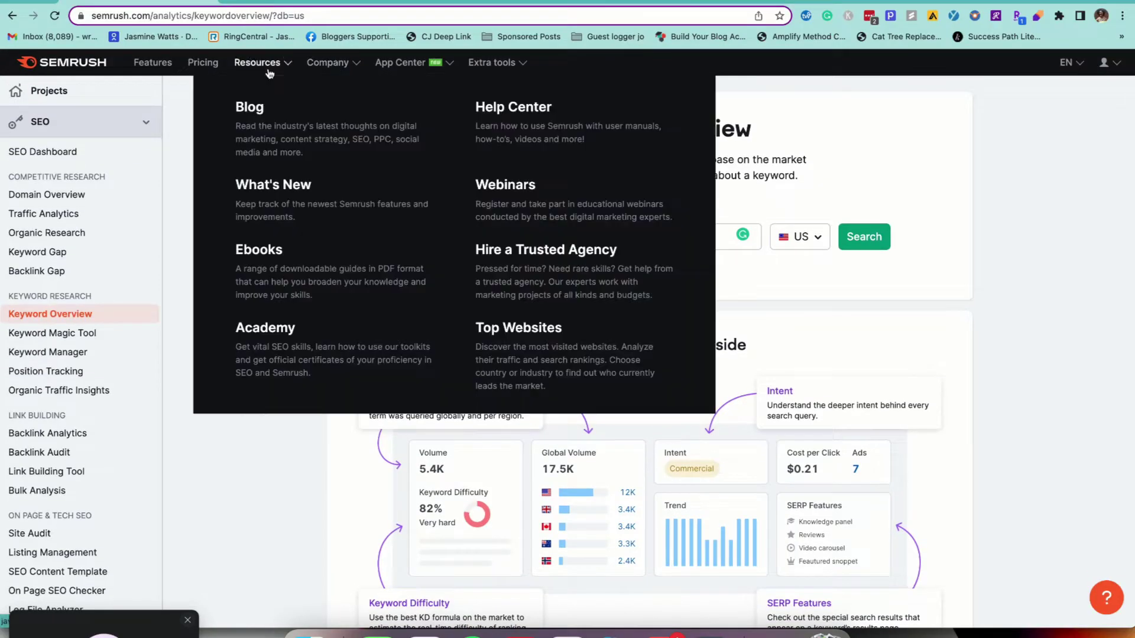
click(541, 110)
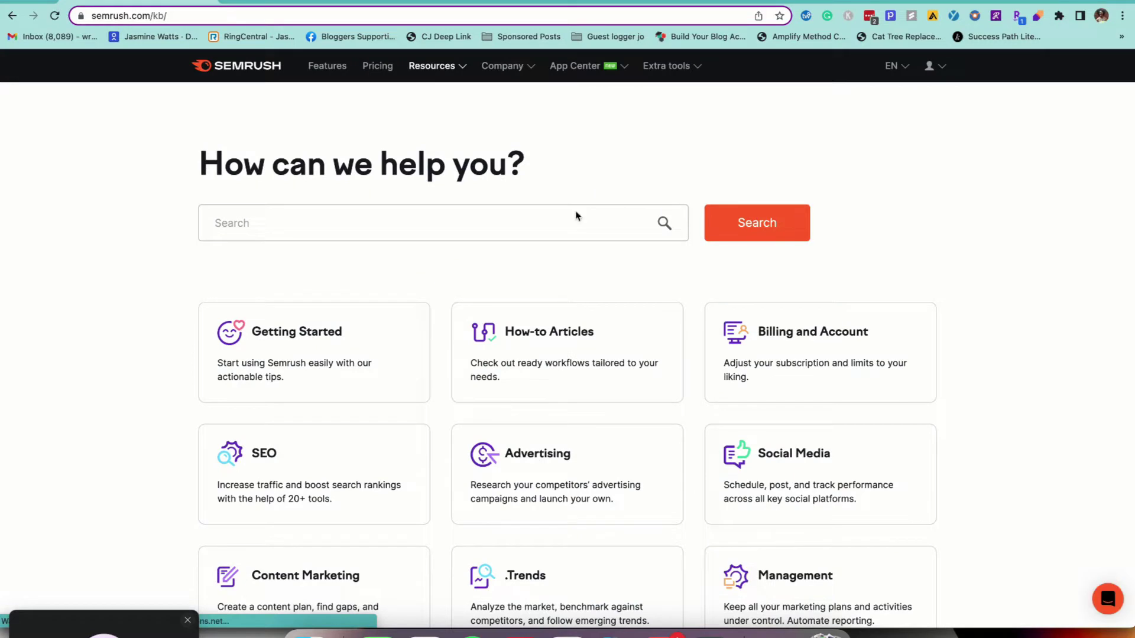
click(558, 330)
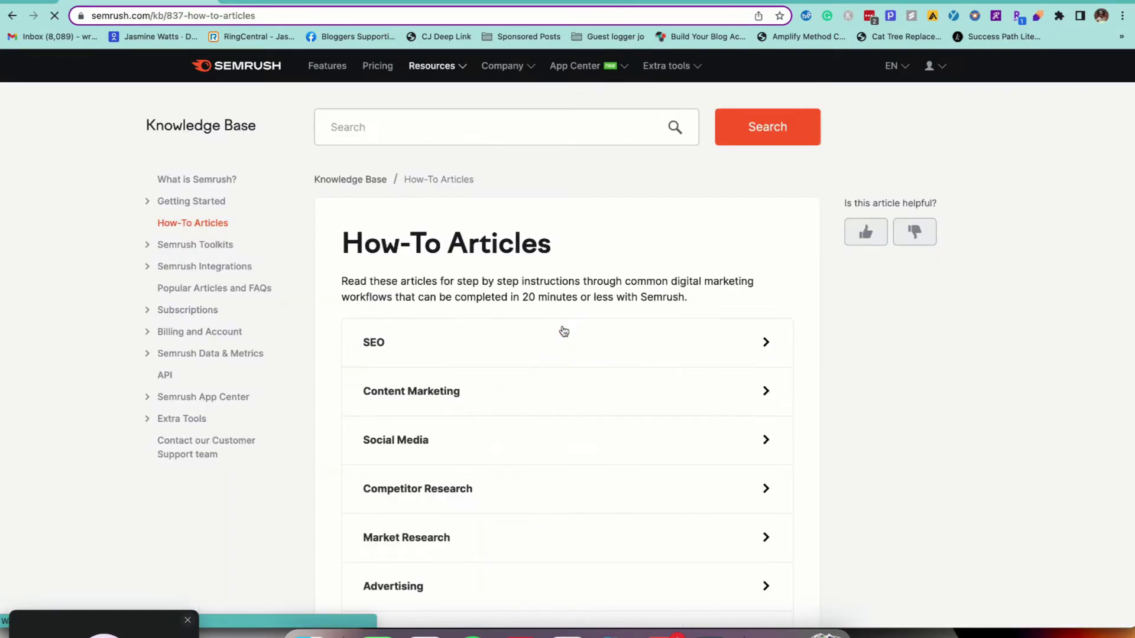
click(565, 337)
scroll(566, 343, down, 2)
click(459, 313)
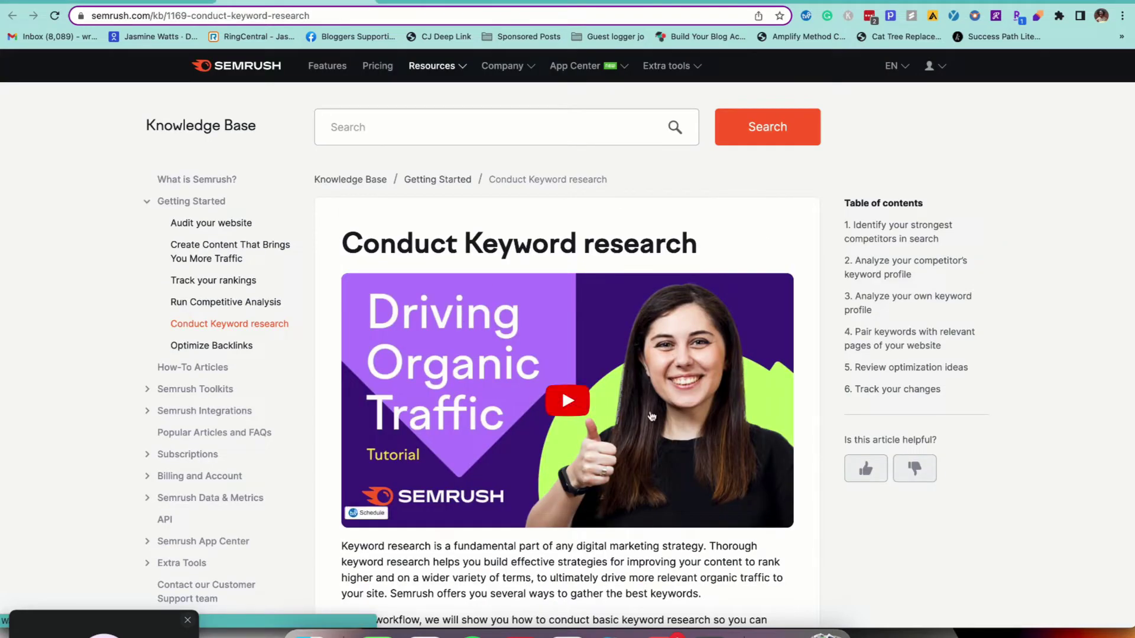
Scroll through the article's six keyword-research steps.
scroll(821, 383, down, 8)
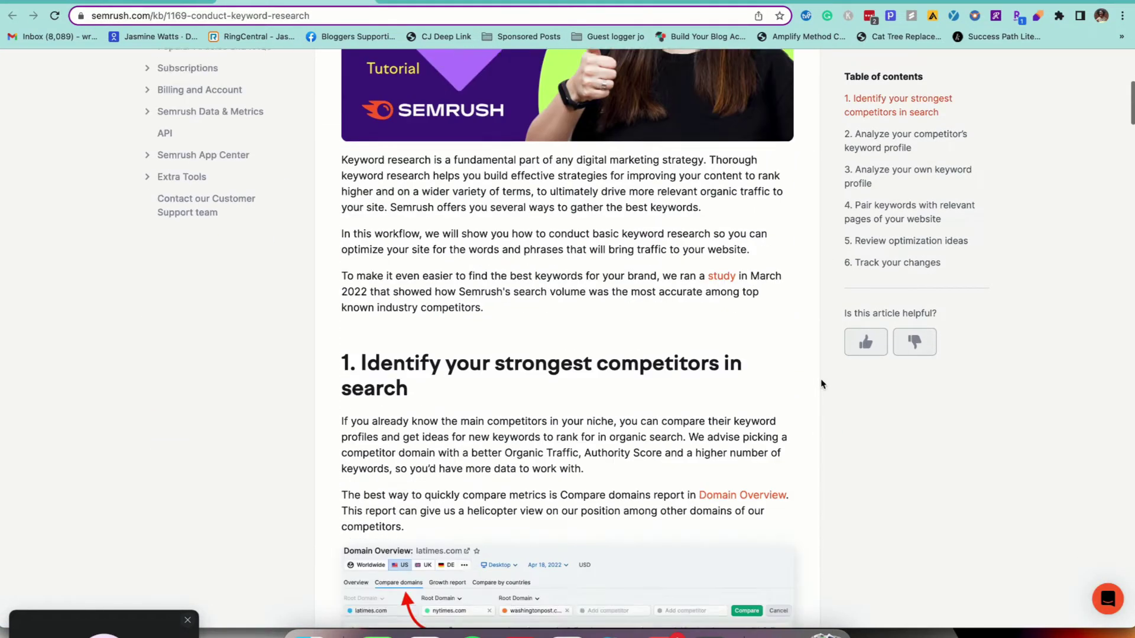
scroll(822, 383, down, 8)
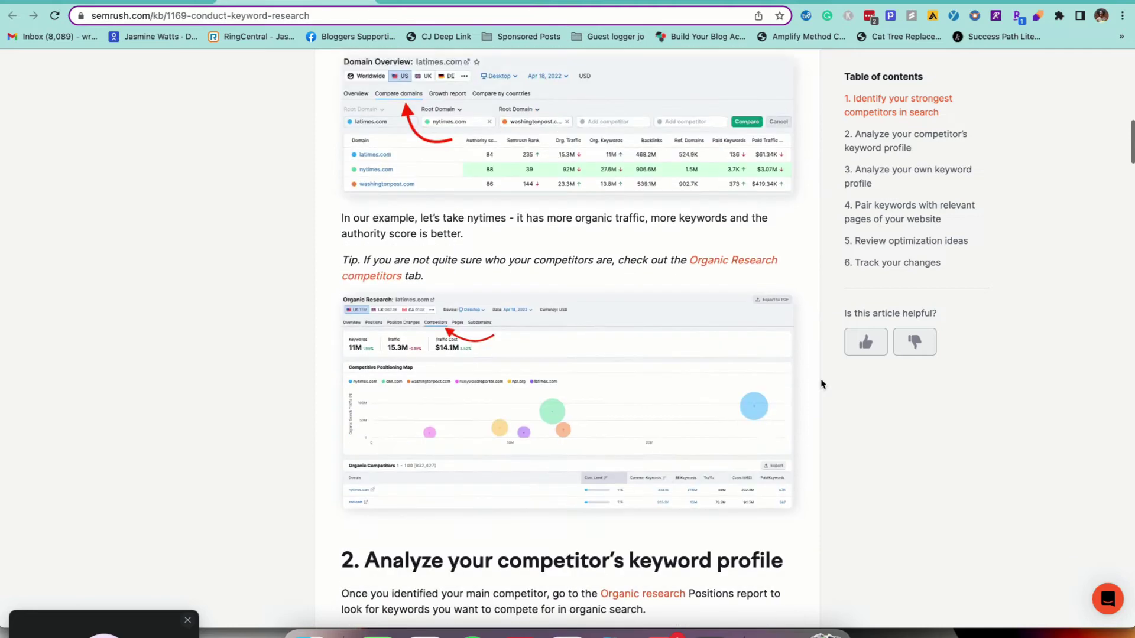
scroll(822, 383, down, 12)
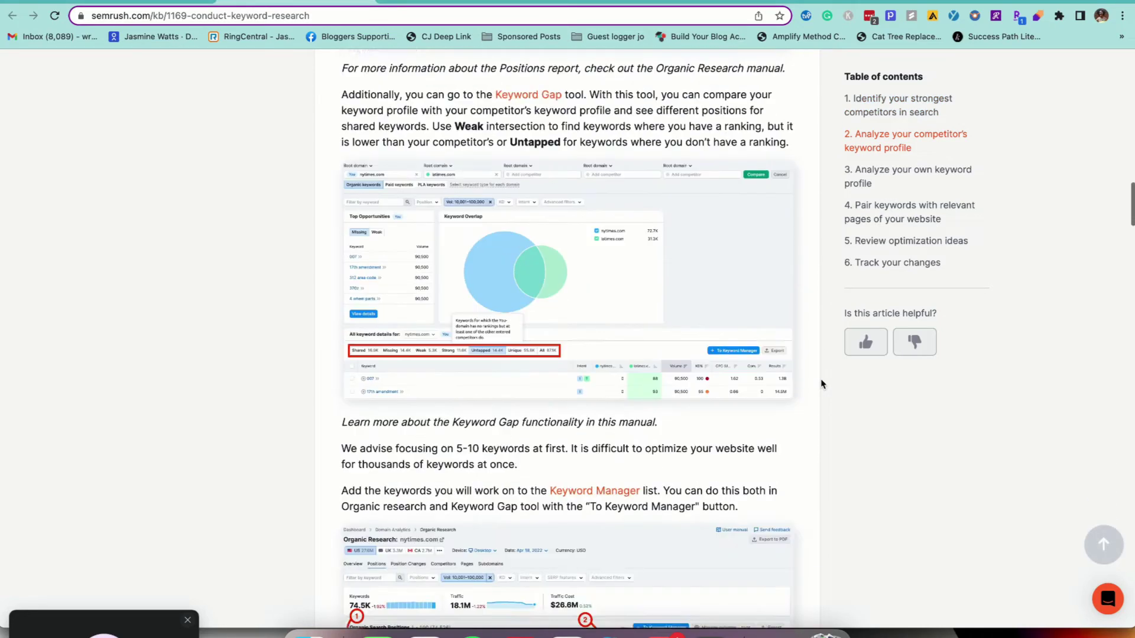
scroll(821, 383, down, 16)
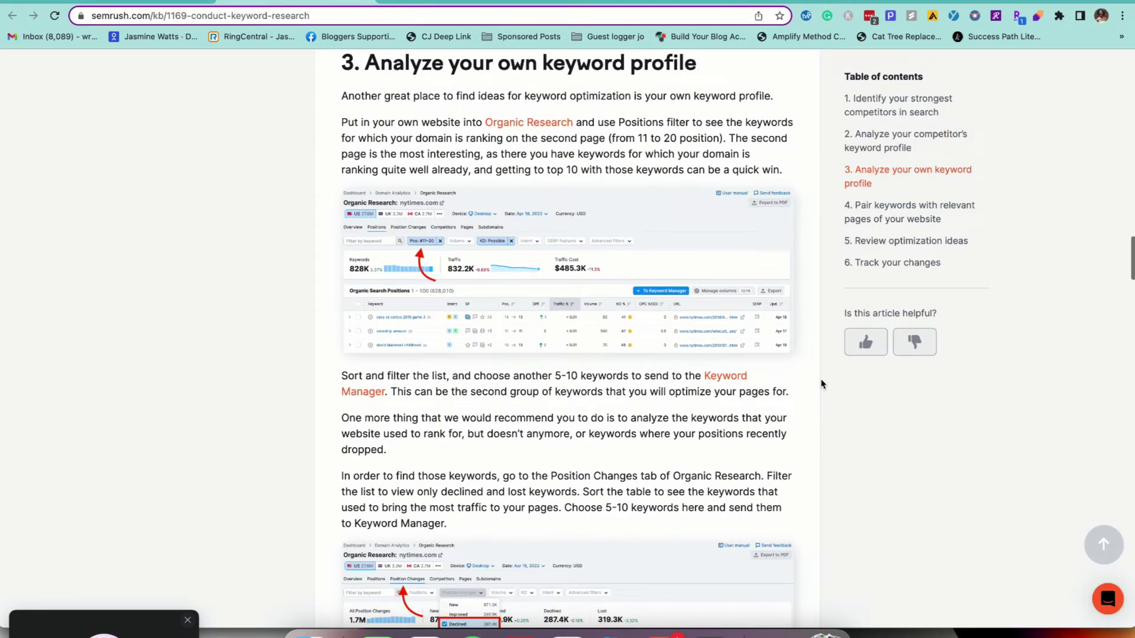
scroll(821, 383, down, 20)
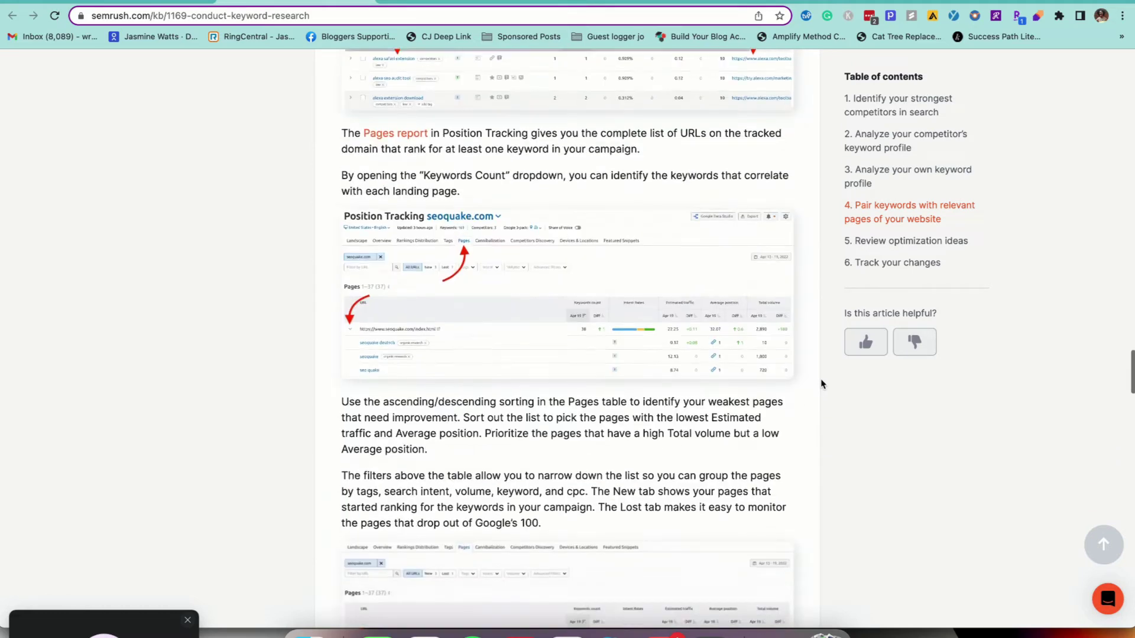
scroll(821, 384, down, 20)
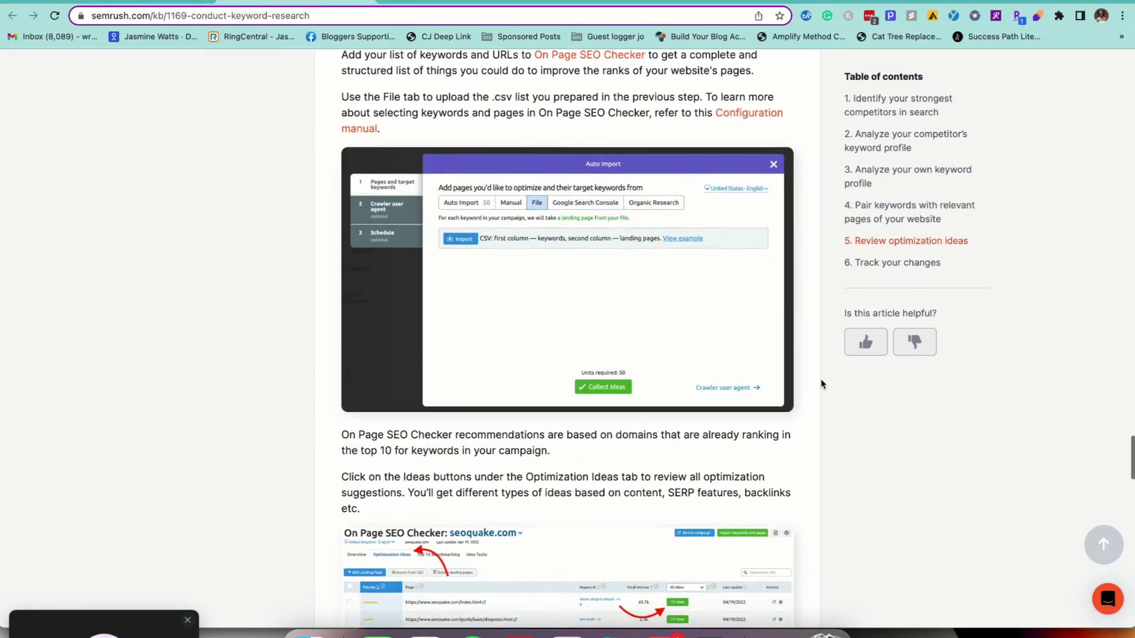
scroll(821, 384, down, 20)
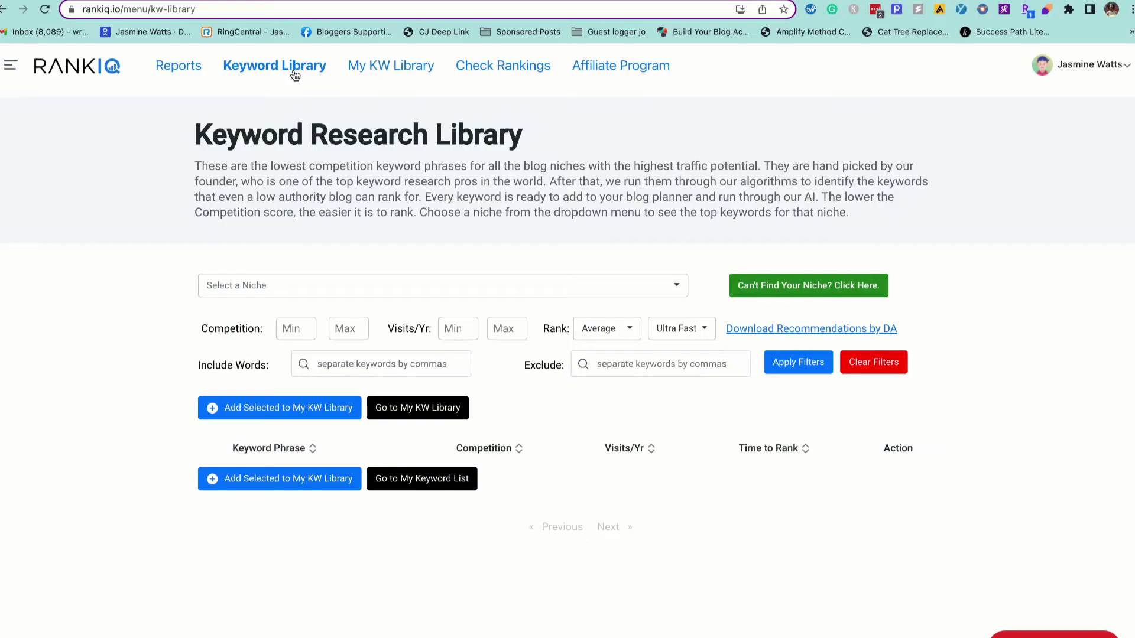
Sort the Keyword Library by Time to Rank so Average keywords like 'best naruto games' come first.
scroll(543, 438, down, 5)
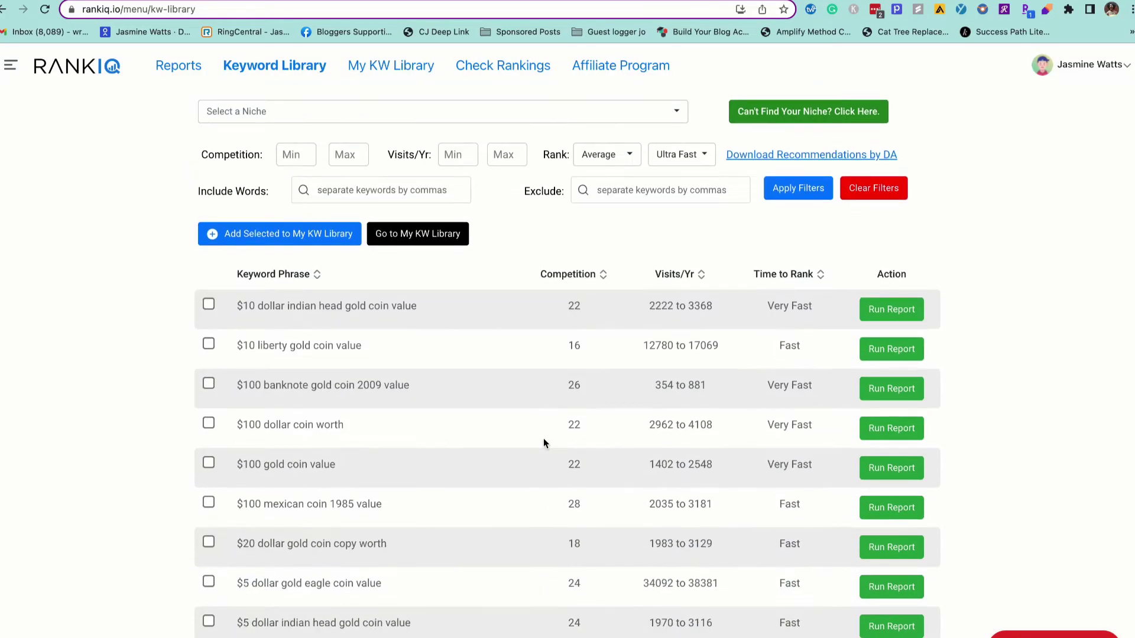
scroll(544, 440, down, 3)
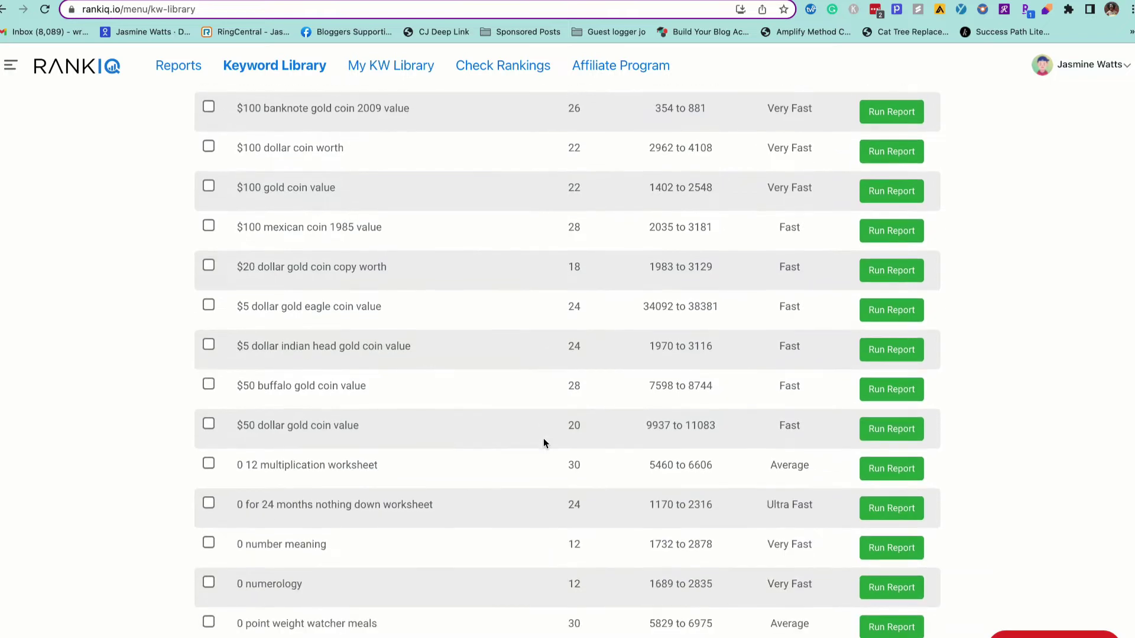
scroll(544, 438, down, 4)
scroll(543, 438, up, 9)
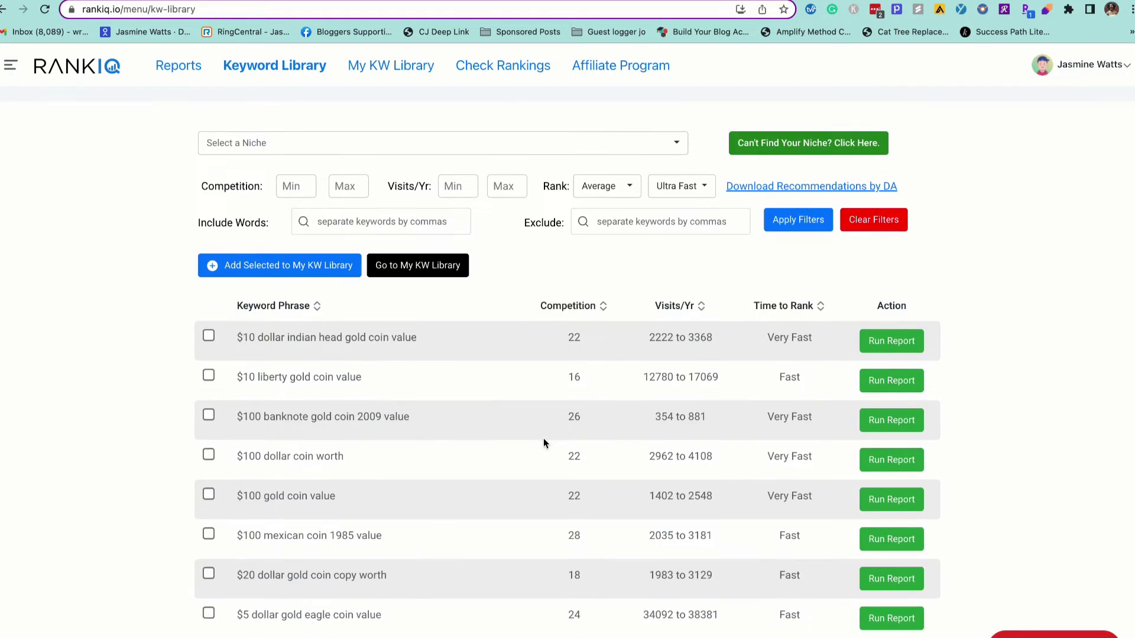
click(821, 306)
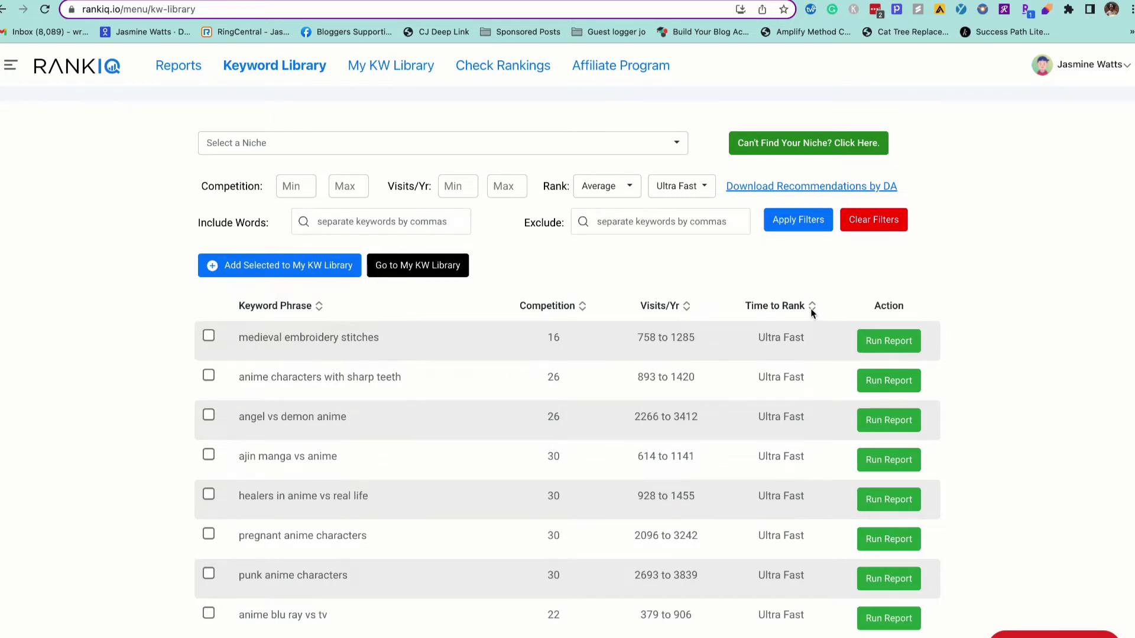
click(812, 312)
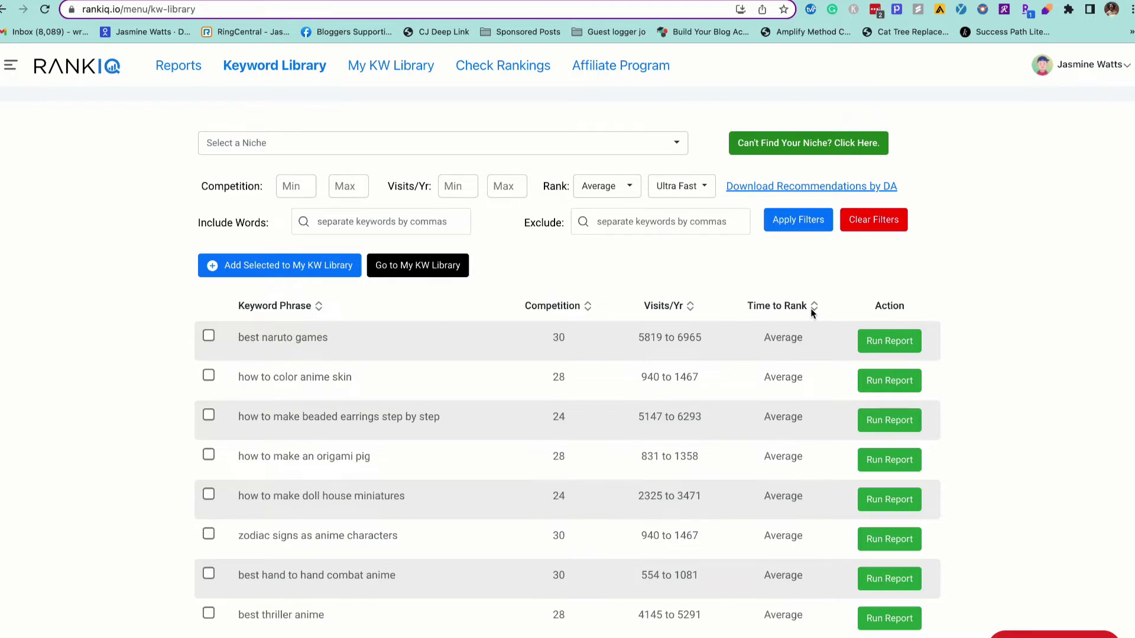